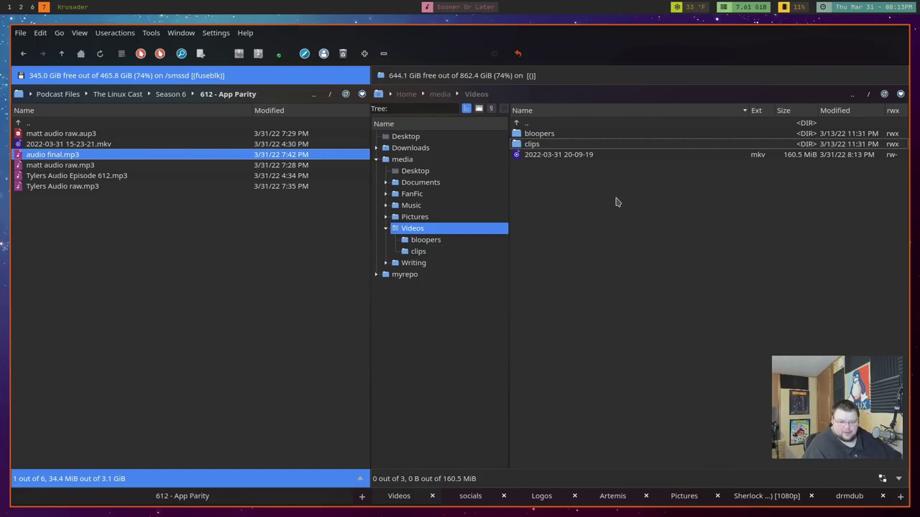
Switch to the Logos folder and preview the ubuntu alt and ubuntu images
click(543, 497)
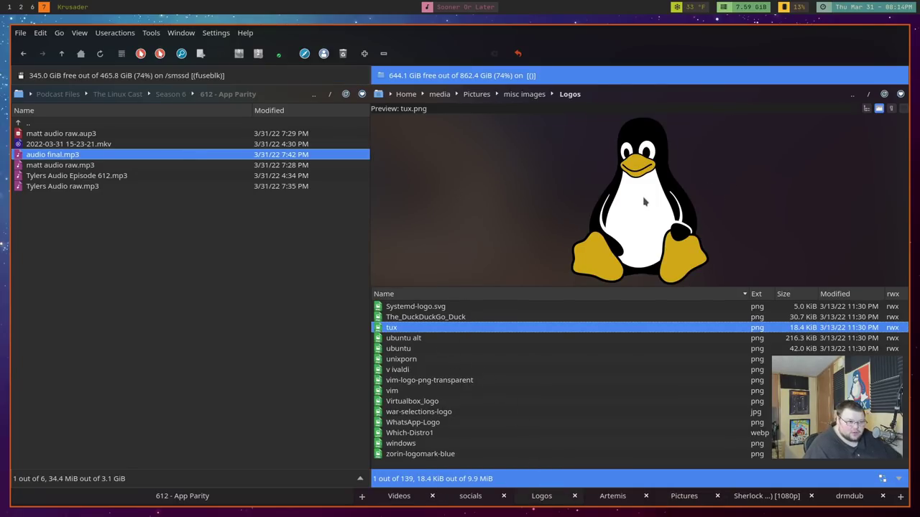
click(412, 338)
click(417, 352)
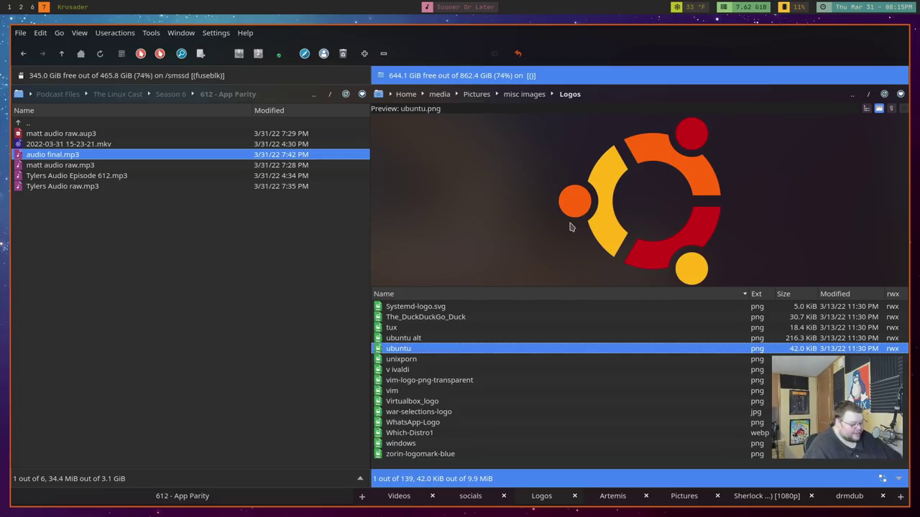
Restart the file manager and look through the saved Videos, socials and Logos folder tabs
key(ctrl+q)
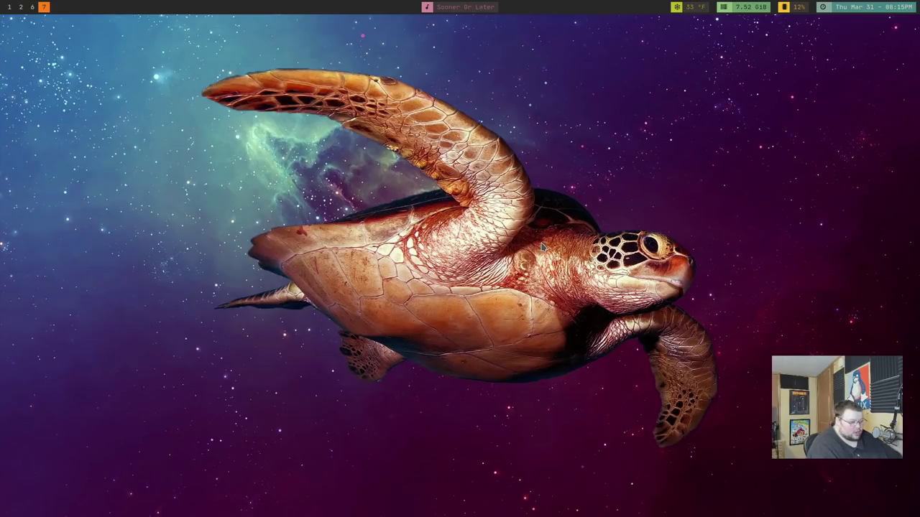
key(super+e)
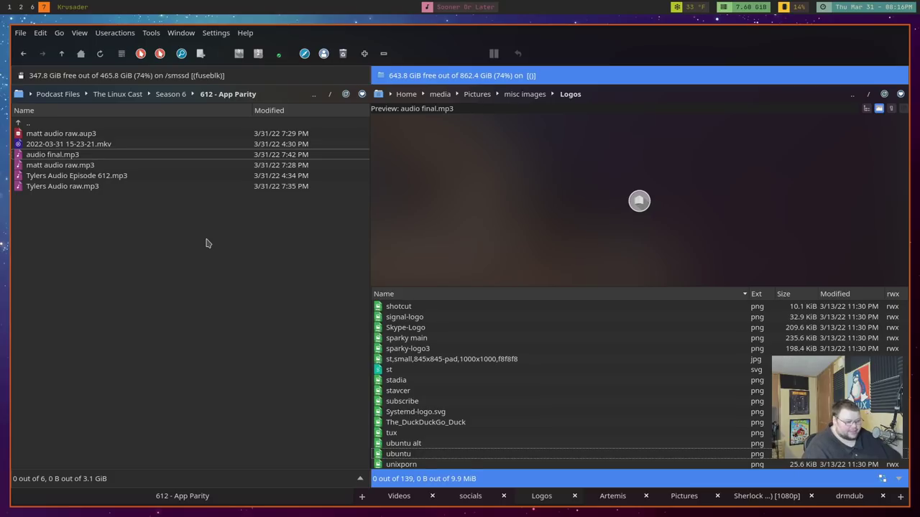
click(407, 500)
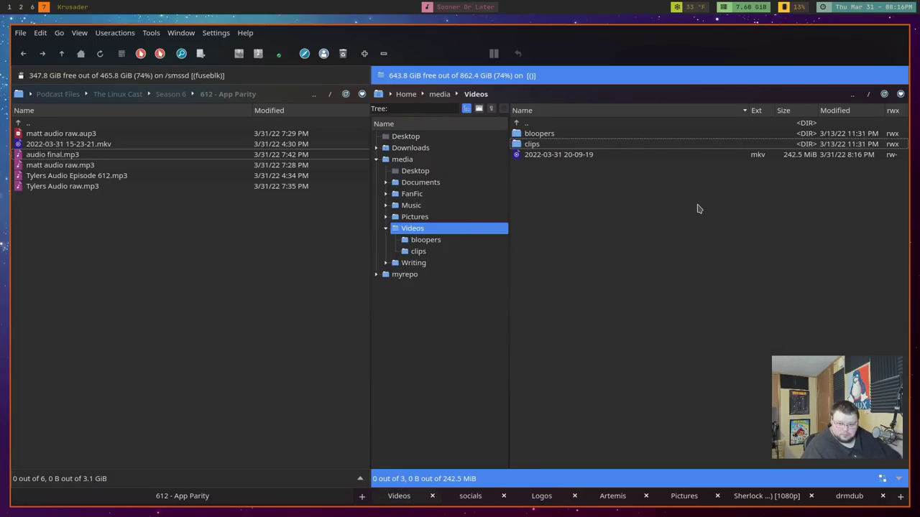
click(471, 495)
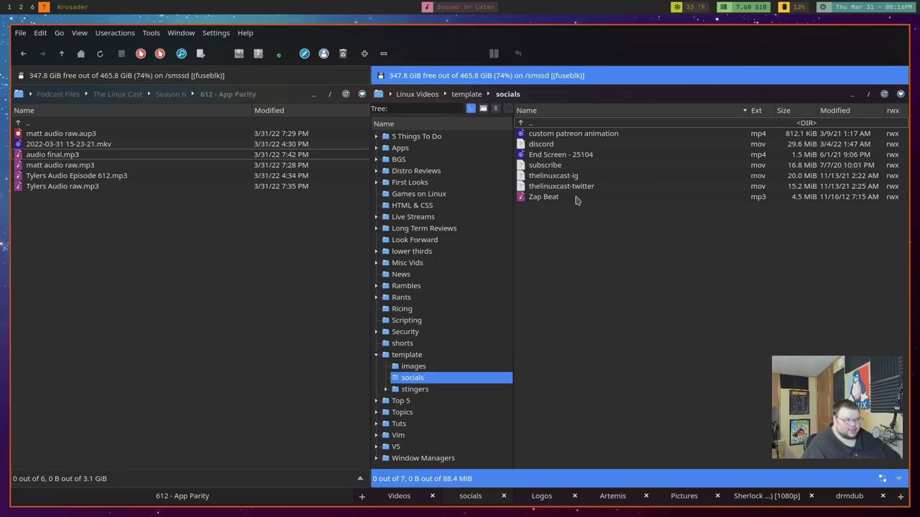
mouse_move(576, 200)
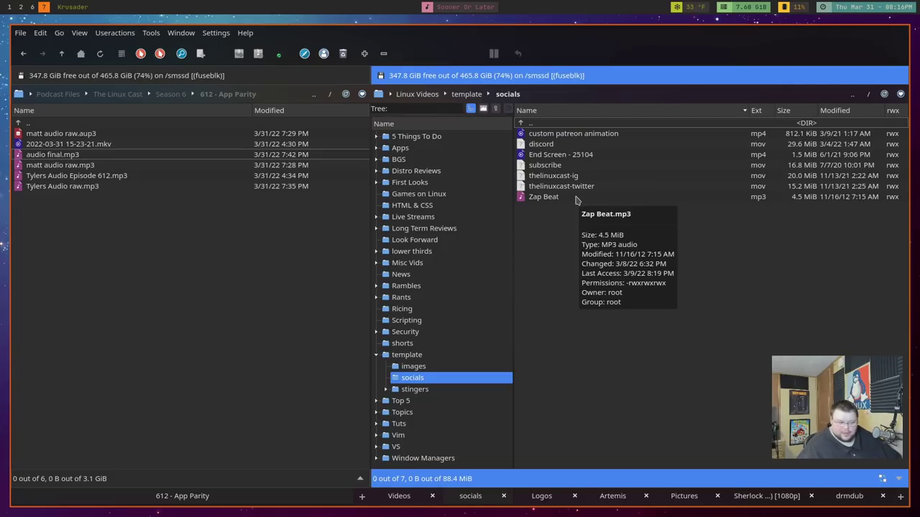
click(542, 496)
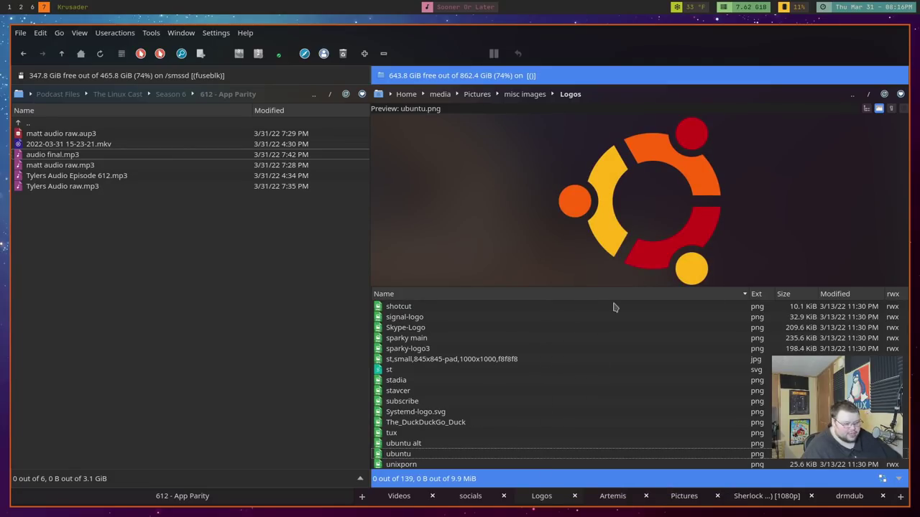
scroll(546, 363, down, 3)
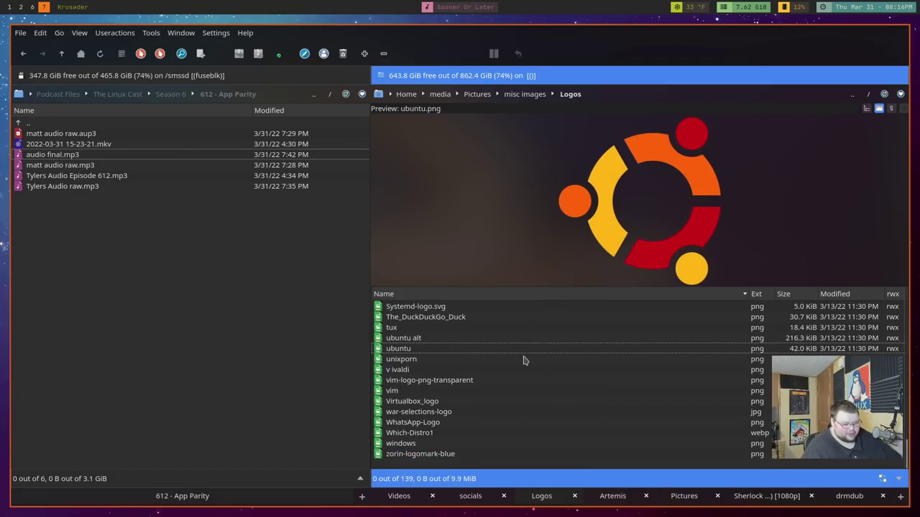
scroll(523, 359, up, 20)
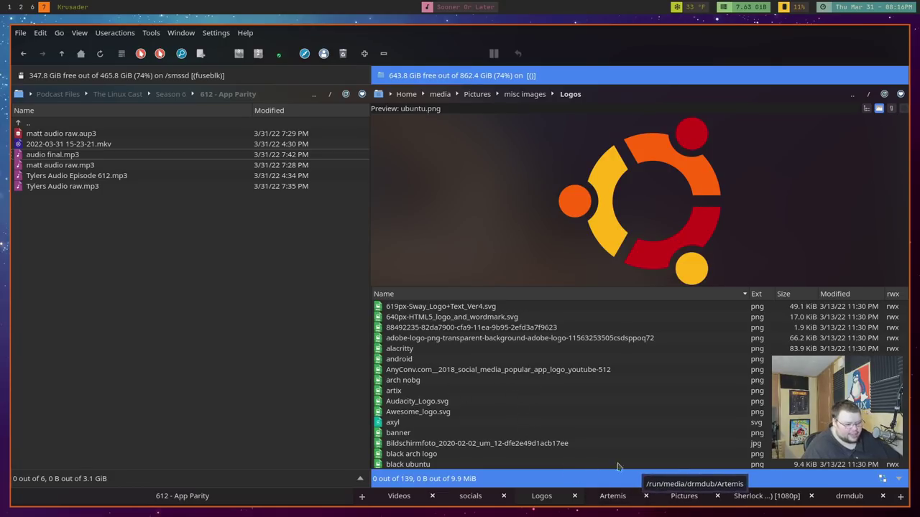
mouse_move(682, 457)
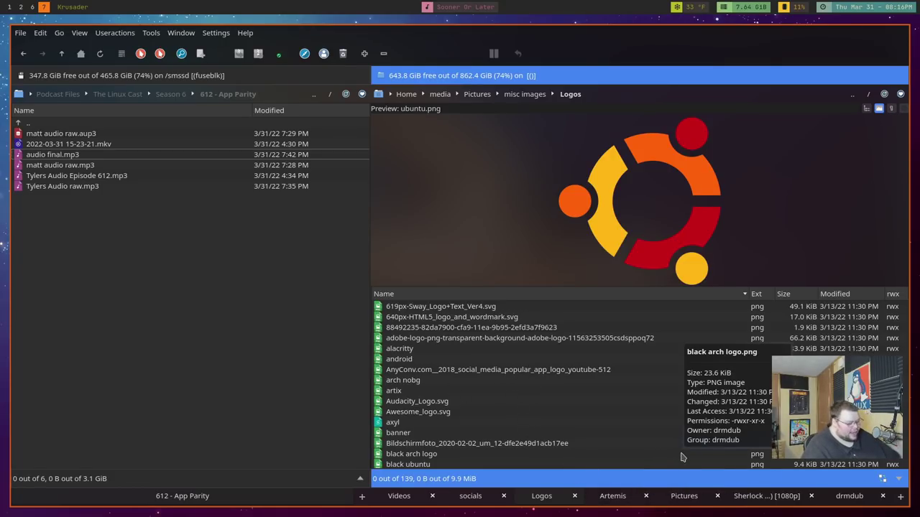
Restart the file manager again and add a new tab at the home folder beside the saved tabs
key(ctrl+q)
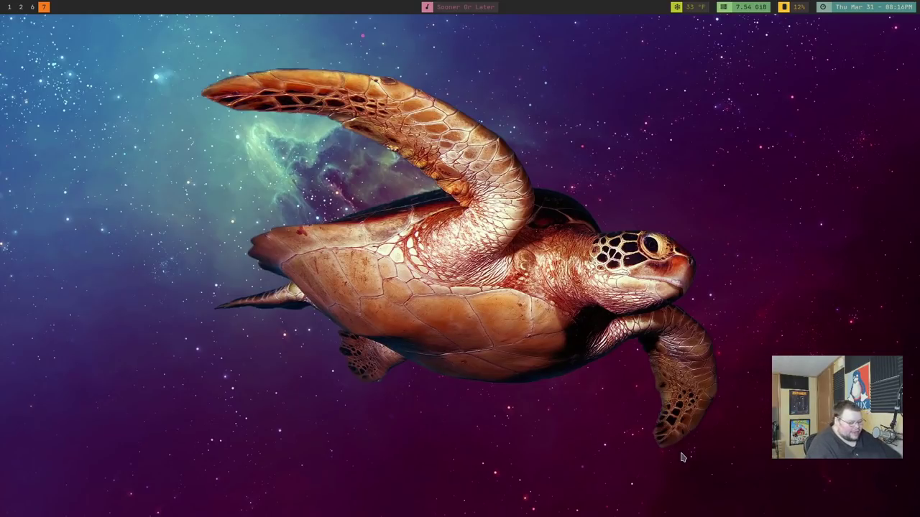
key(super+e)
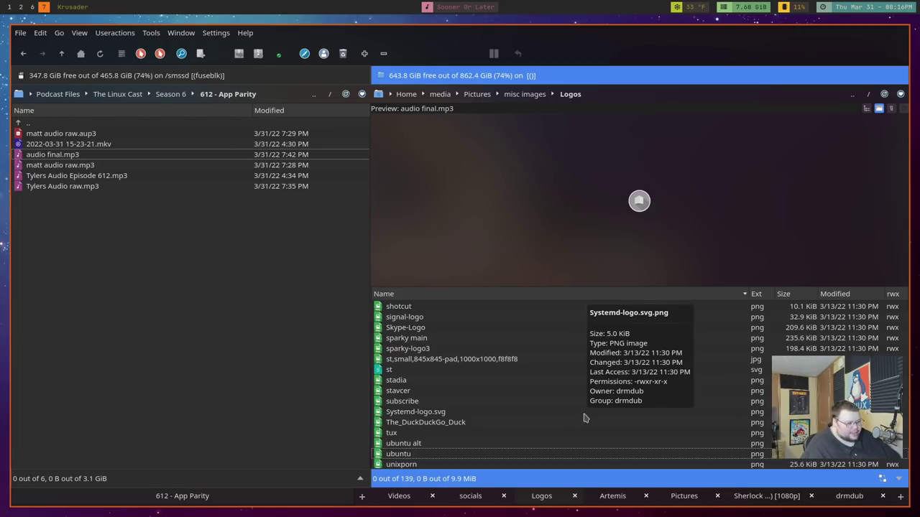
click(901, 499)
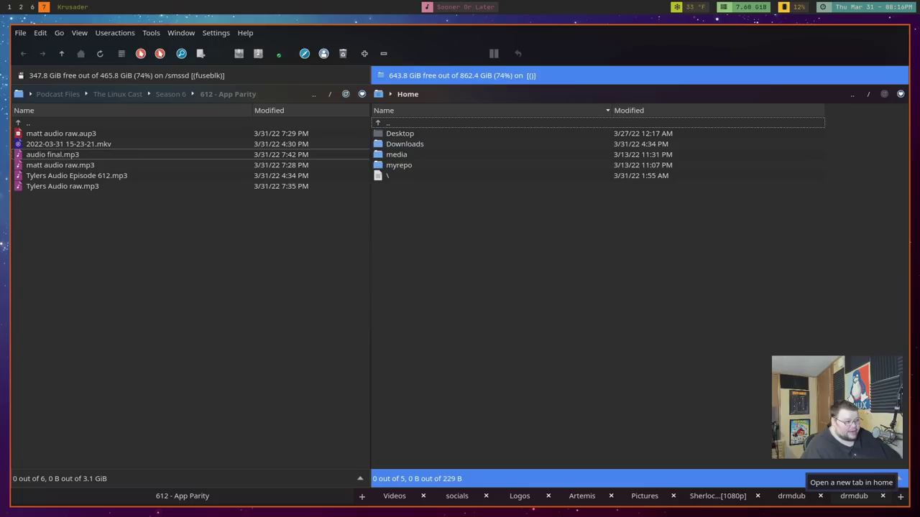
Show the sidebar in the new home tab, narrow it, and change it from the folder tree to the file preview
click(899, 478)
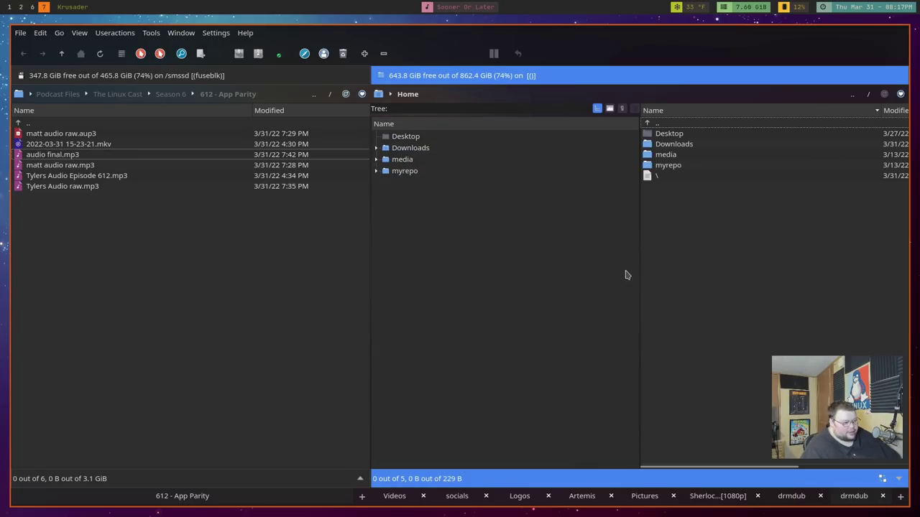
drag(637, 273, 552, 285)
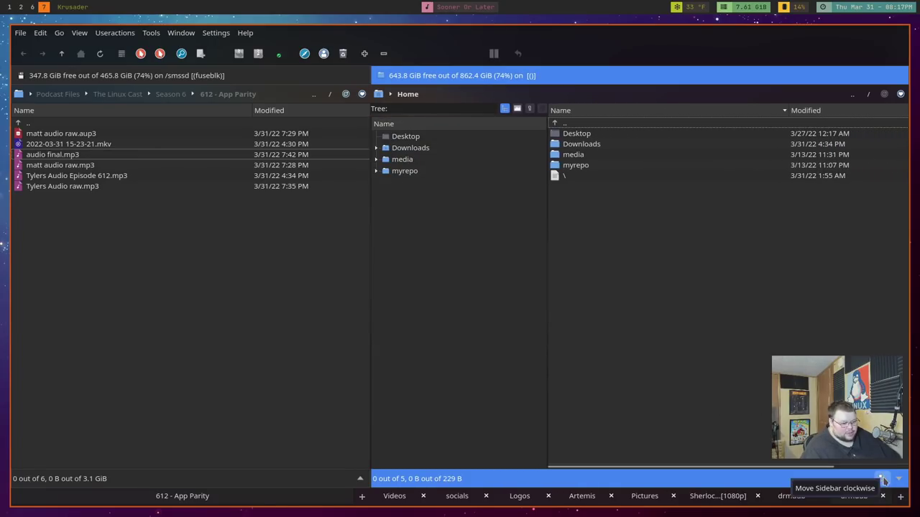
click(517, 109)
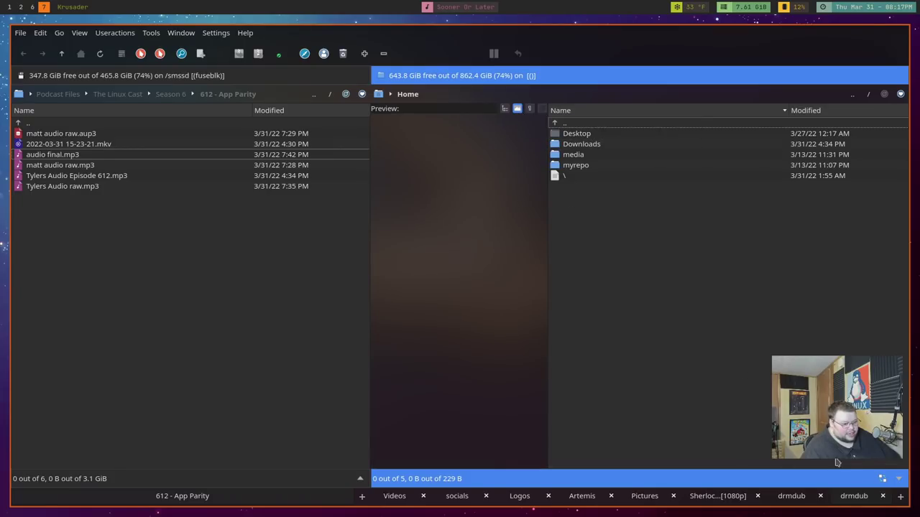
Hide the home tab's preview sidebar, show it again and rotate it clockwise
click(900, 480)
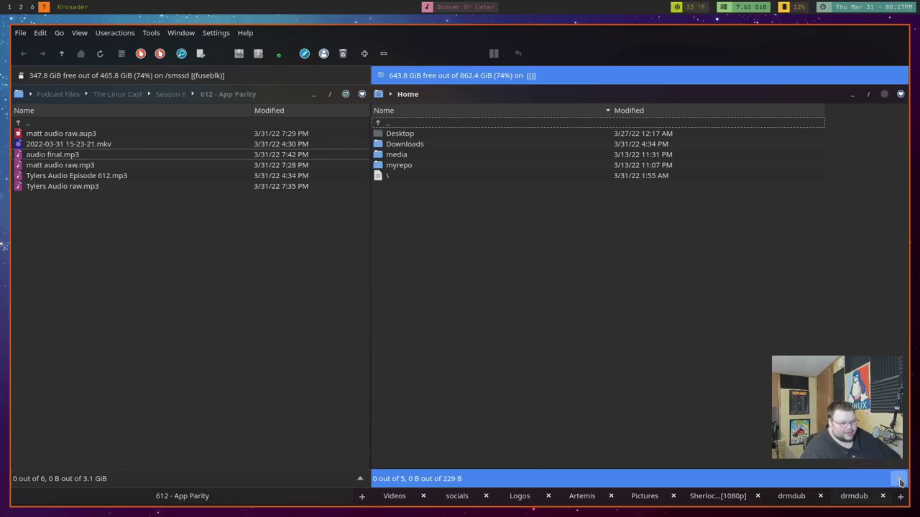
click(900, 480)
click(882, 480)
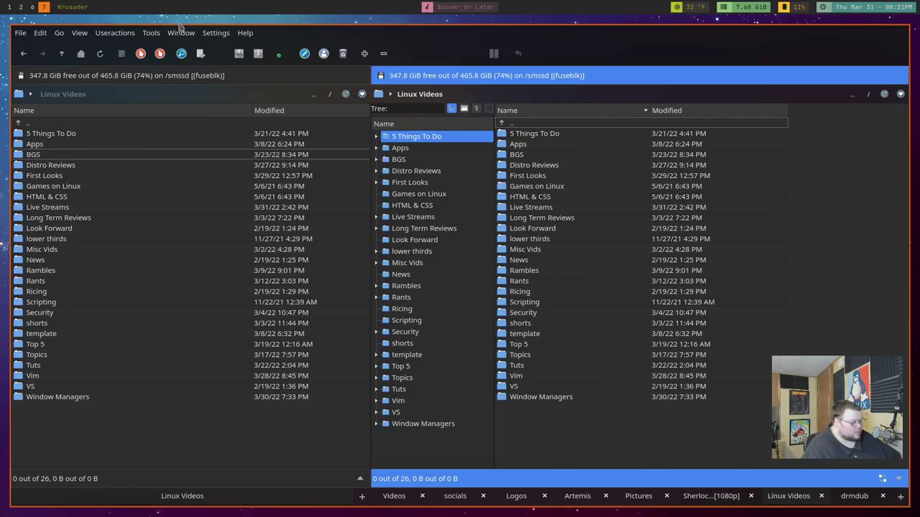
Swap the sides of the two file panels, including all their tabs
click(181, 32)
click(214, 220)
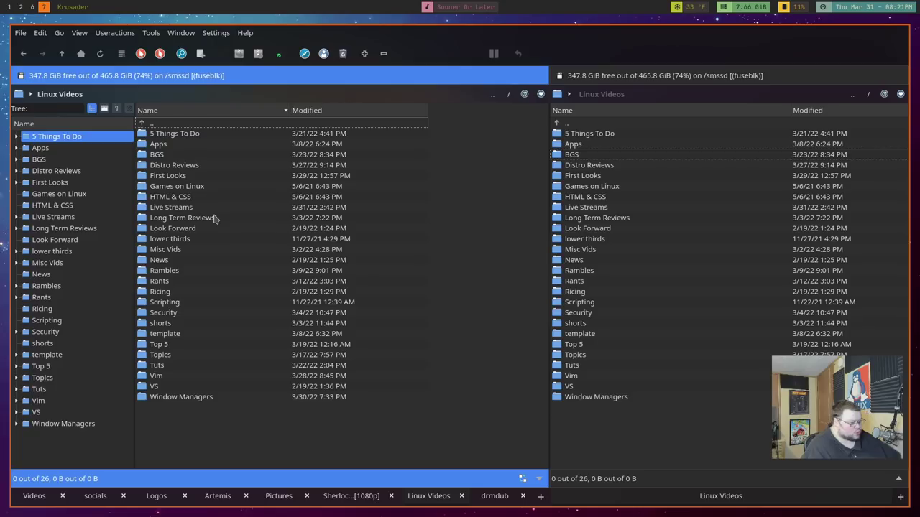
click(216, 33)
click(216, 33)
Try Vertical Mode by stacking the two panels, enlarge the lower one, and return to the side-by-side layout
click(189, 34)
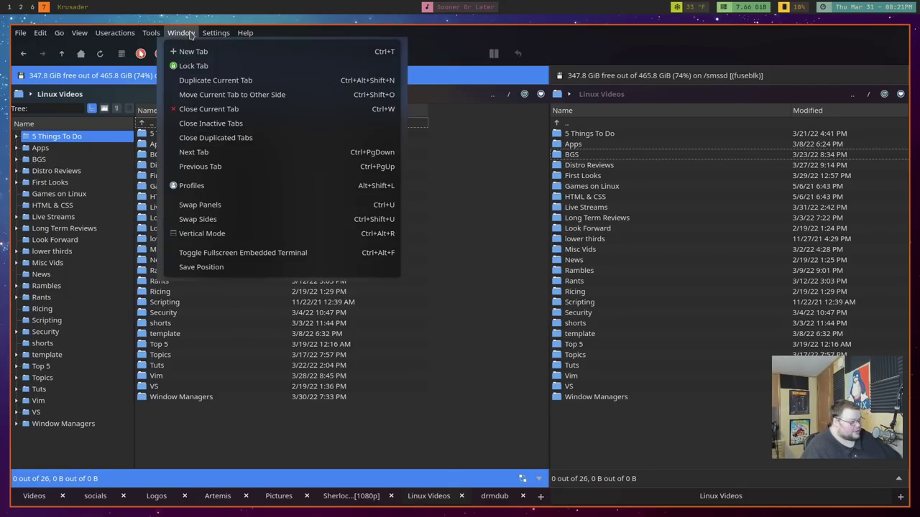
click(202, 234)
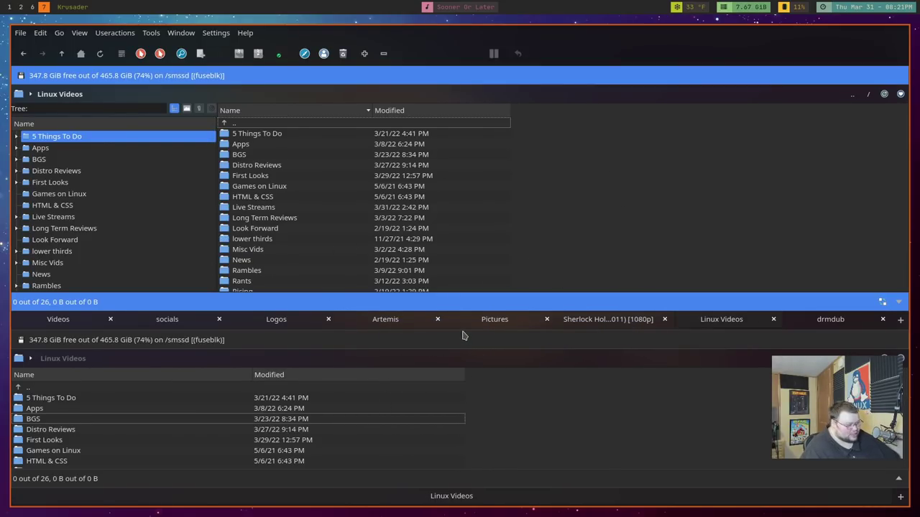
drag(463, 335, 465, 287)
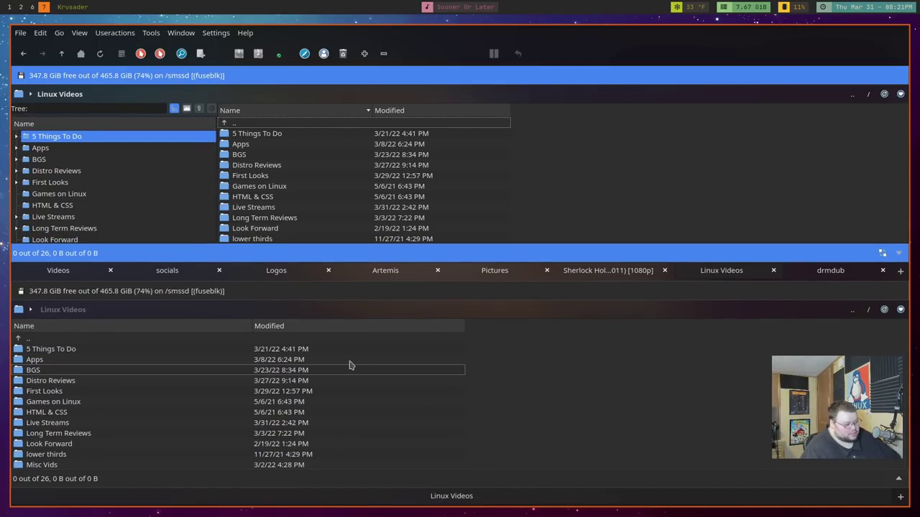
key(ctrl+alt+r)
Open the Synchronize Folders tool for the two Linux Videos panels, view its comparison options, and close it
key(ctrl+y)
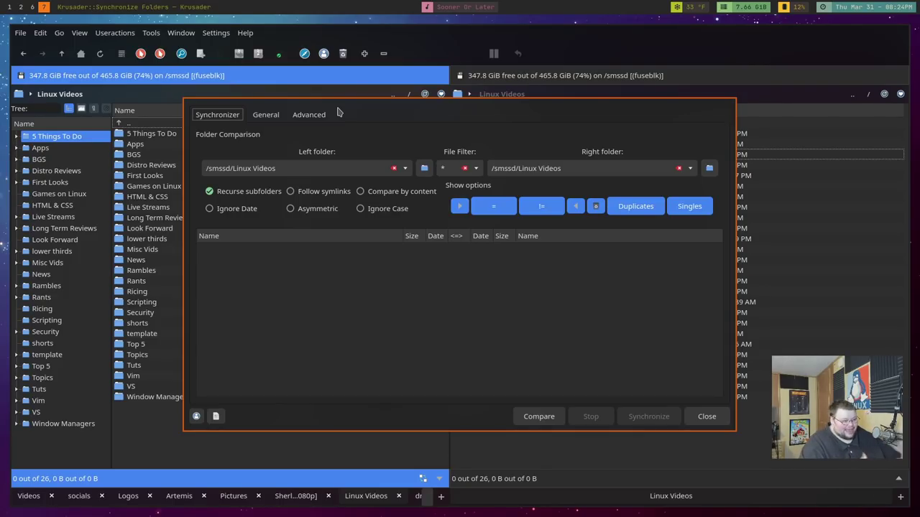
key(Escape)
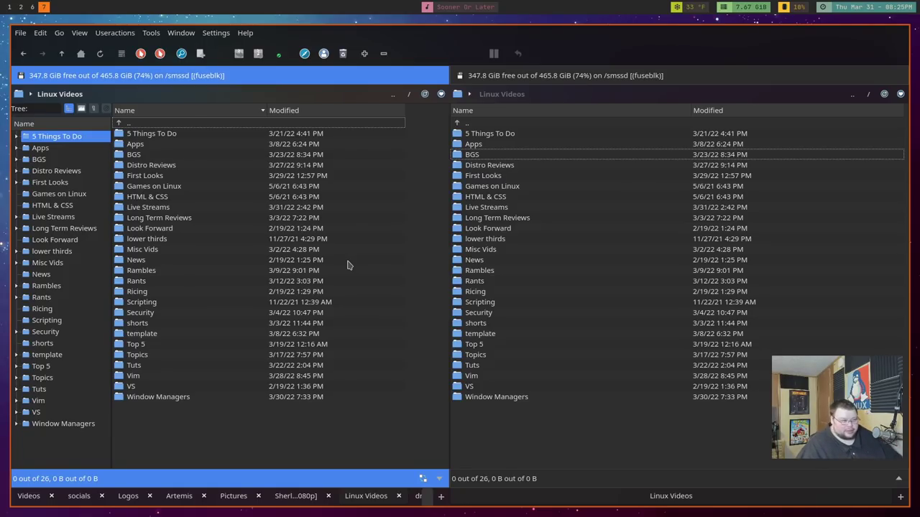
Open First Looks in the tree-less Linux Videos panel, go back to the parent folder, and select Games on Linux
click(503, 177)
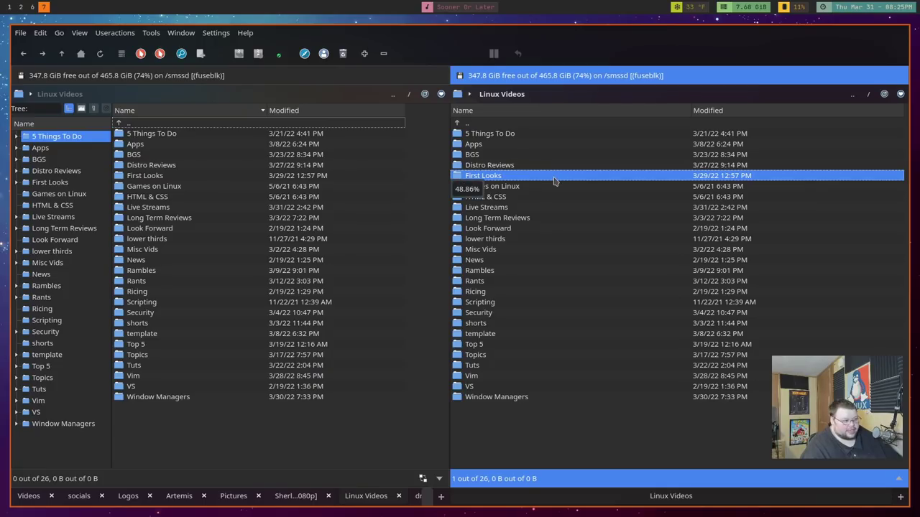
double_click(495, 177)
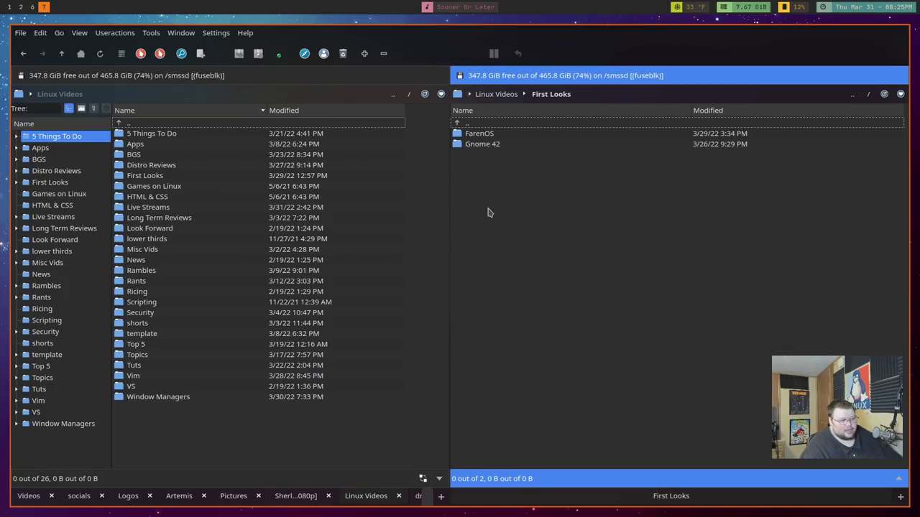
key(alt+Left)
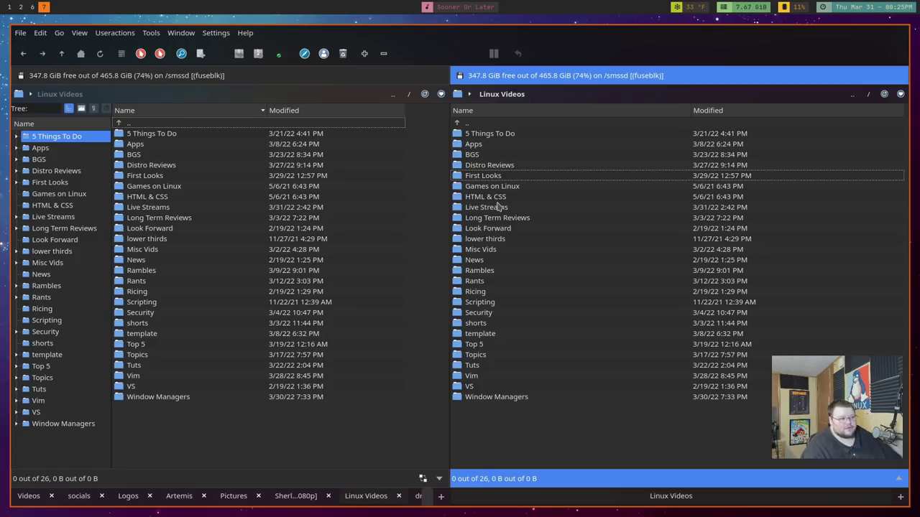
click(504, 188)
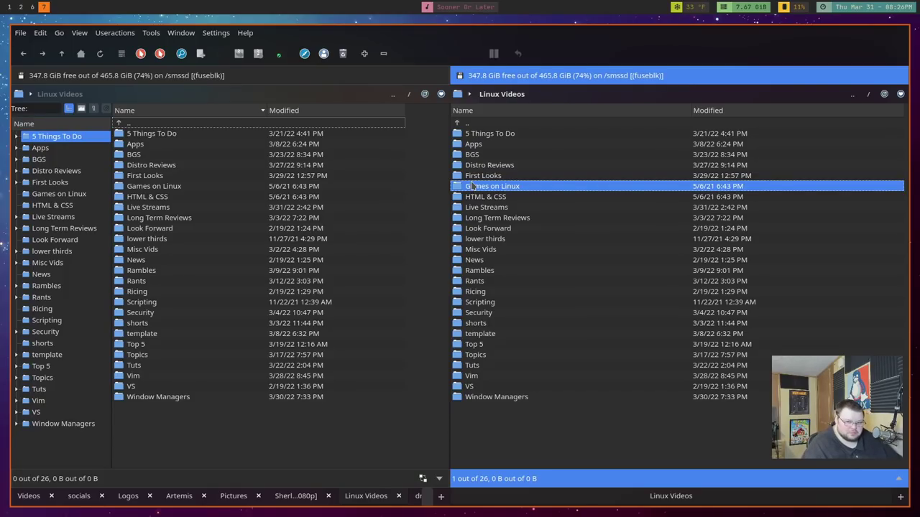
mouse_move(505, 171)
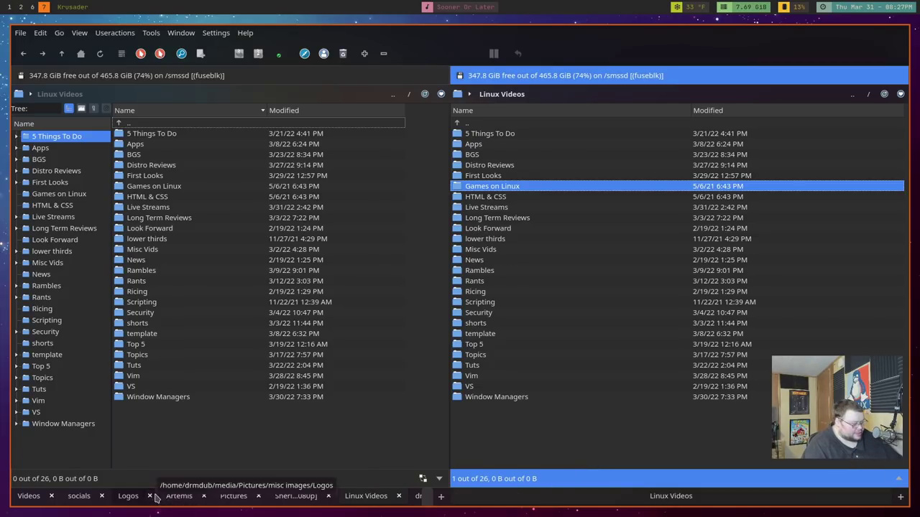
Switch to the Logos folder tab and preview the Systemd-logo.svg image
click(129, 497)
click(158, 411)
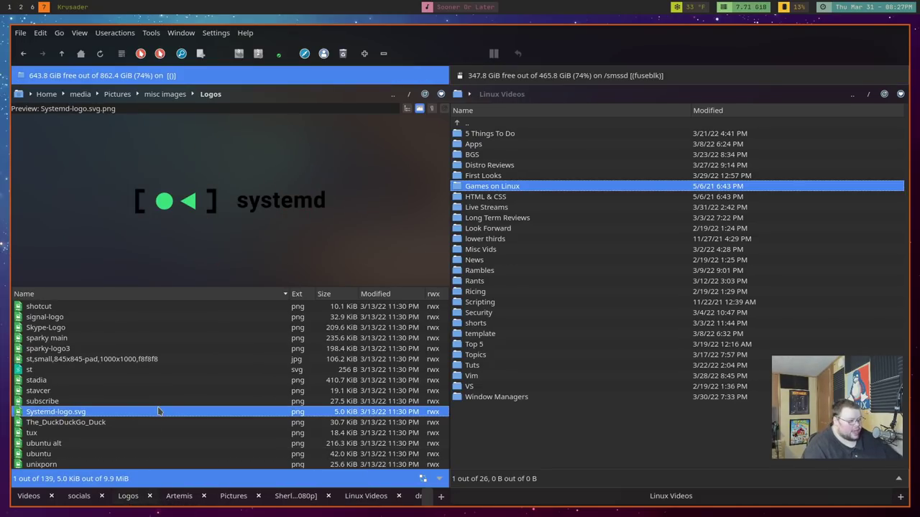